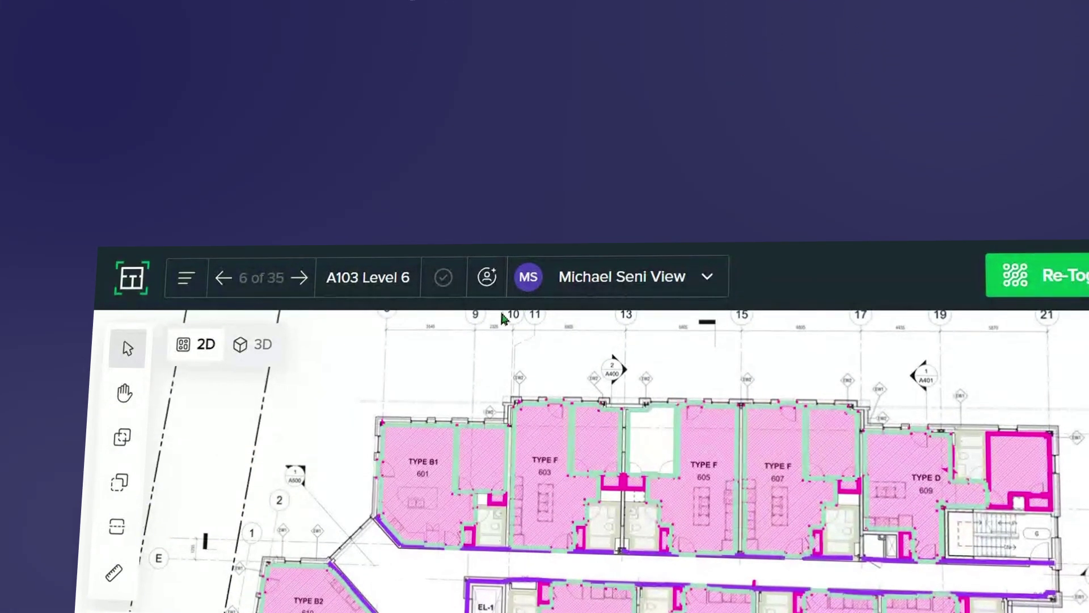
left_click(488, 277)
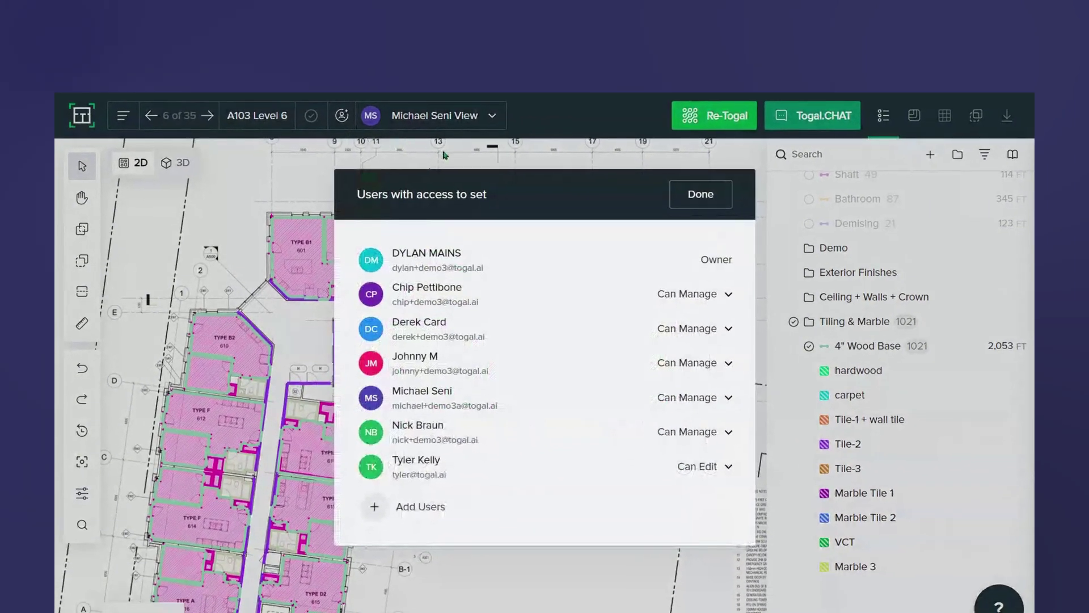
left_click(374, 508)
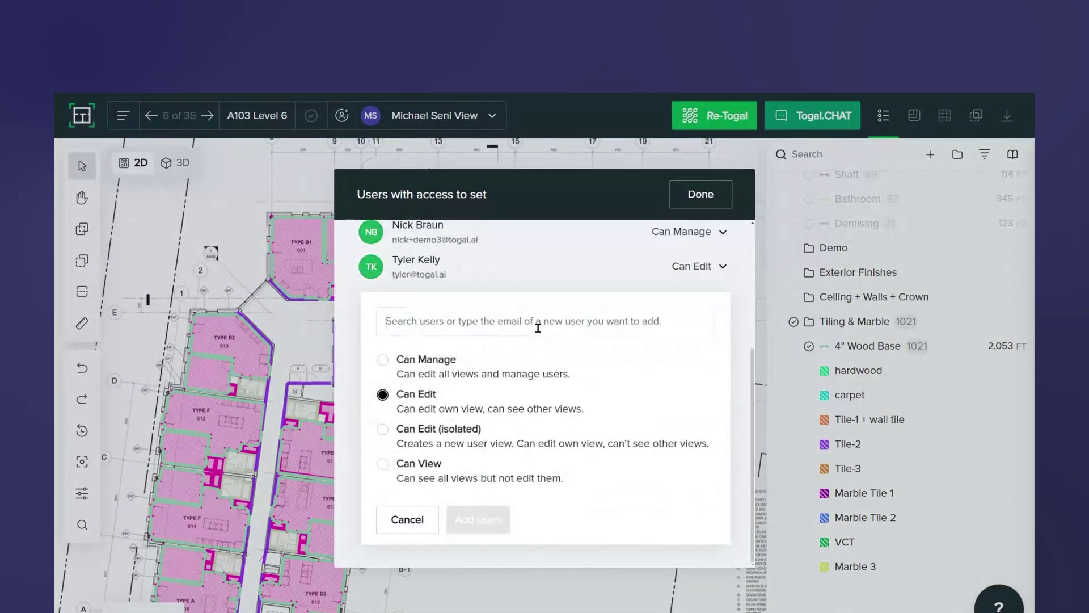
left_click(538, 323)
type("s")
left_click(534, 345)
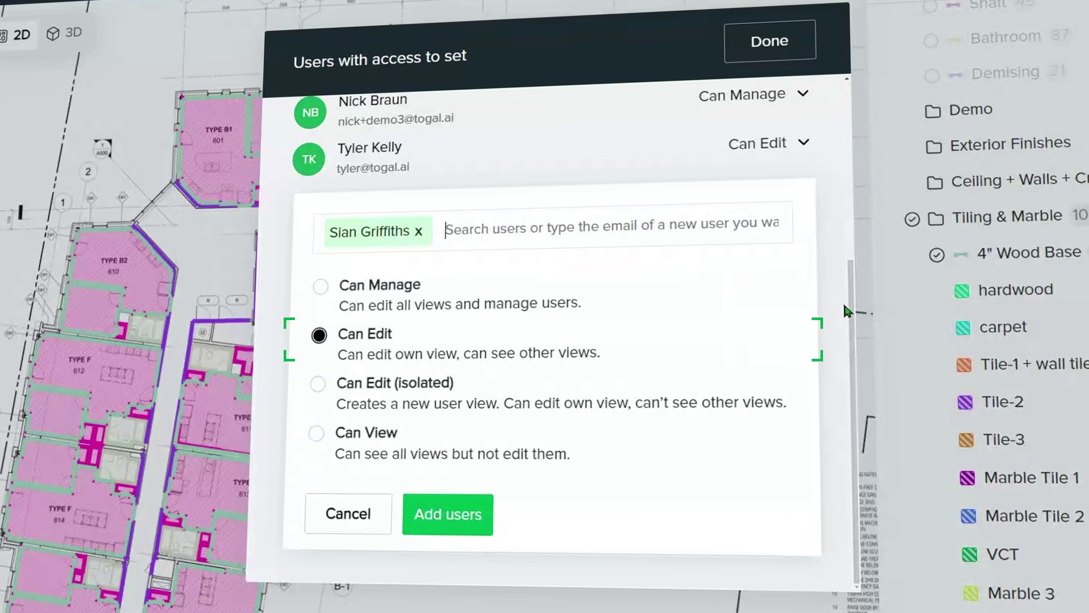
key("Up")
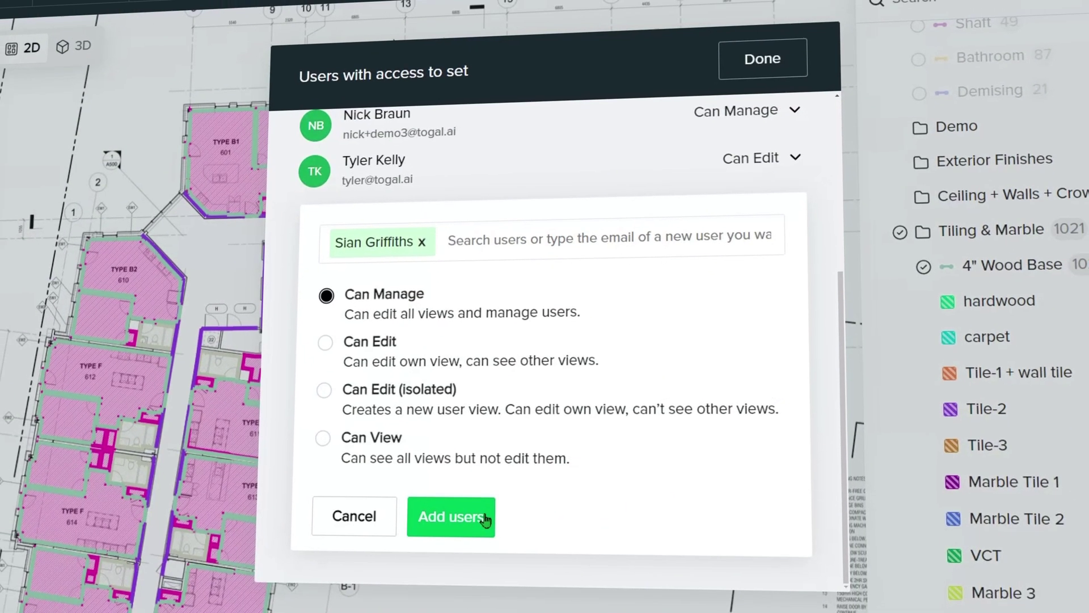
left_click(448, 514)
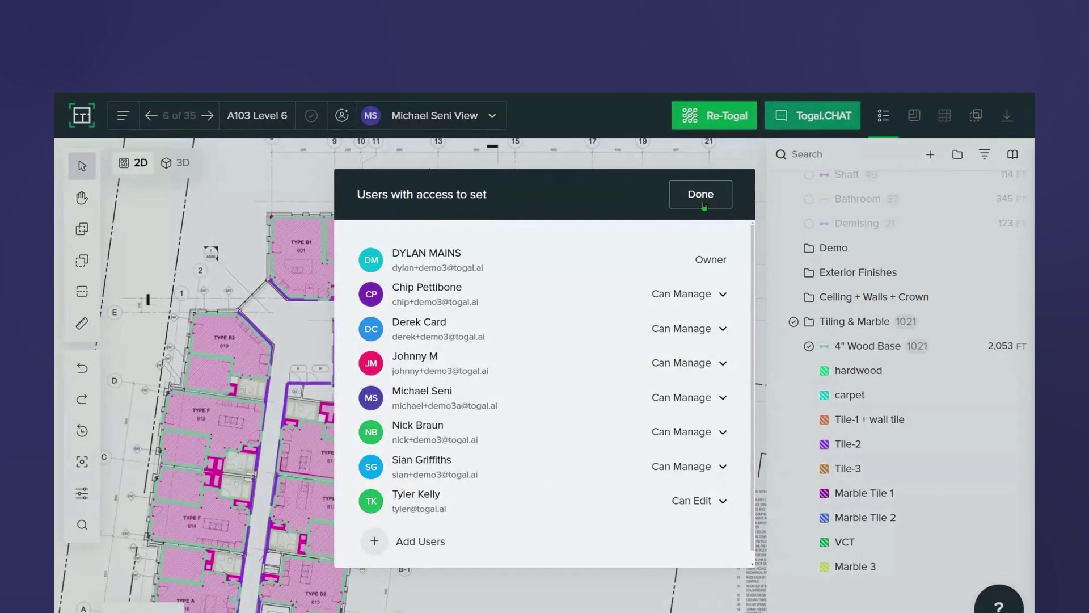
left_click(700, 194)
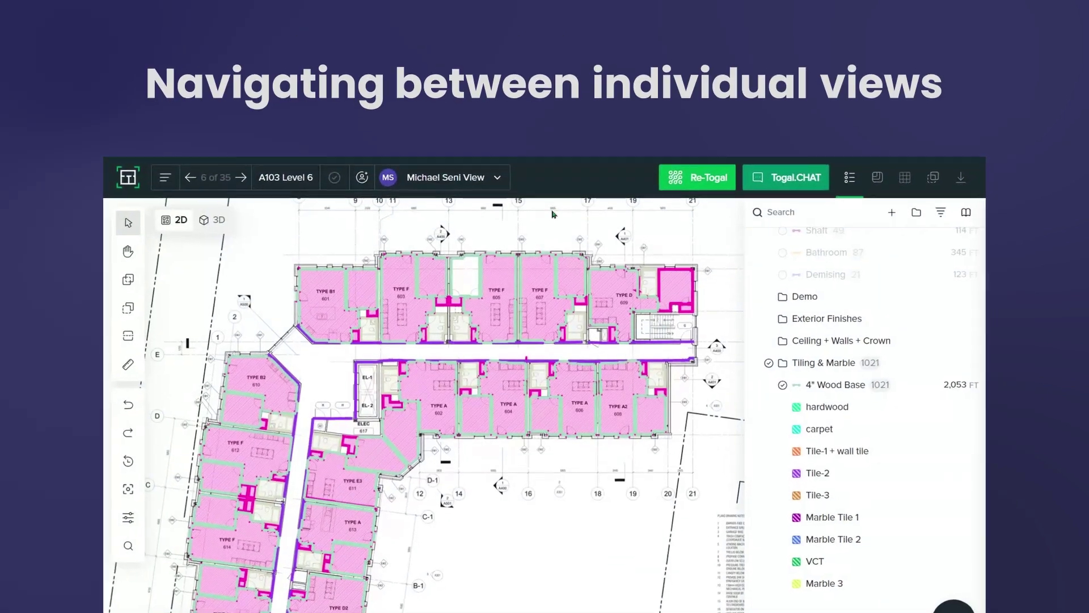
left_click(443, 115)
scroll(442, 213, "down", 2)
left_click(442, 256)
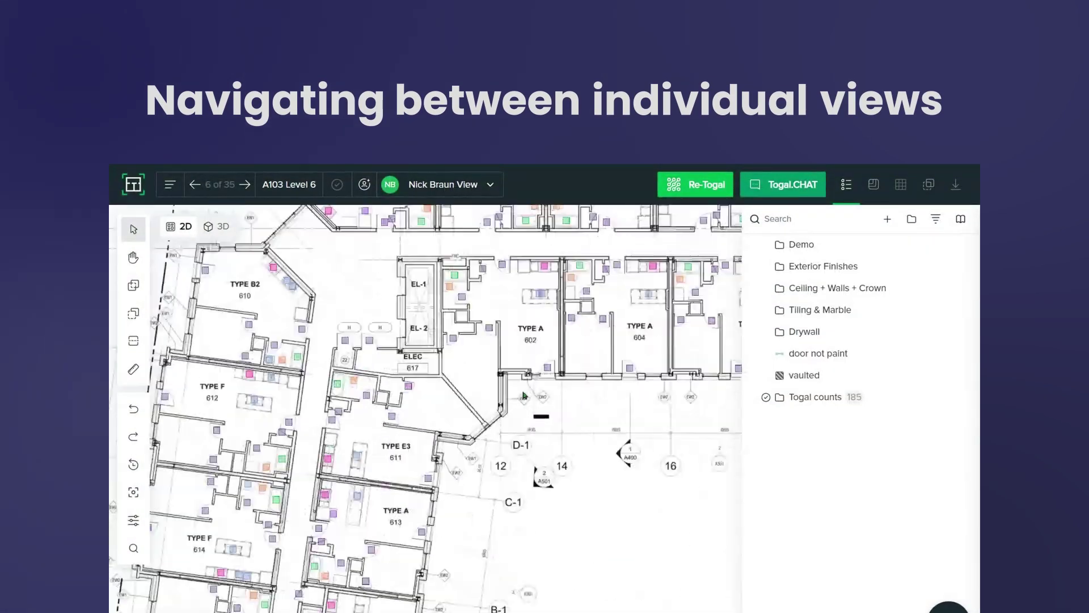
left_click(443, 184)
left_click(462, 321)
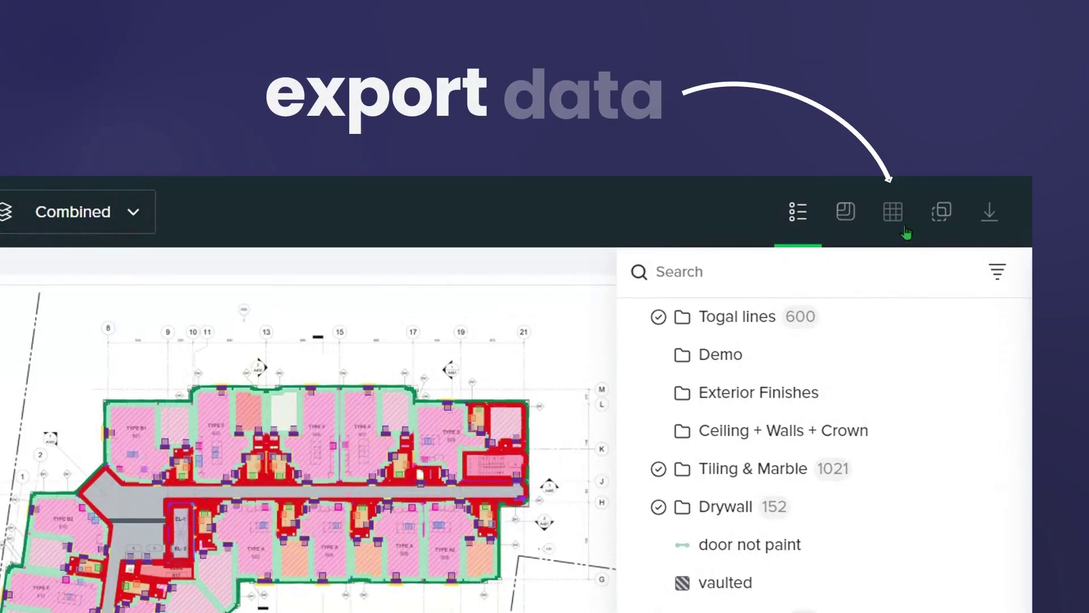
left_click(892, 211)
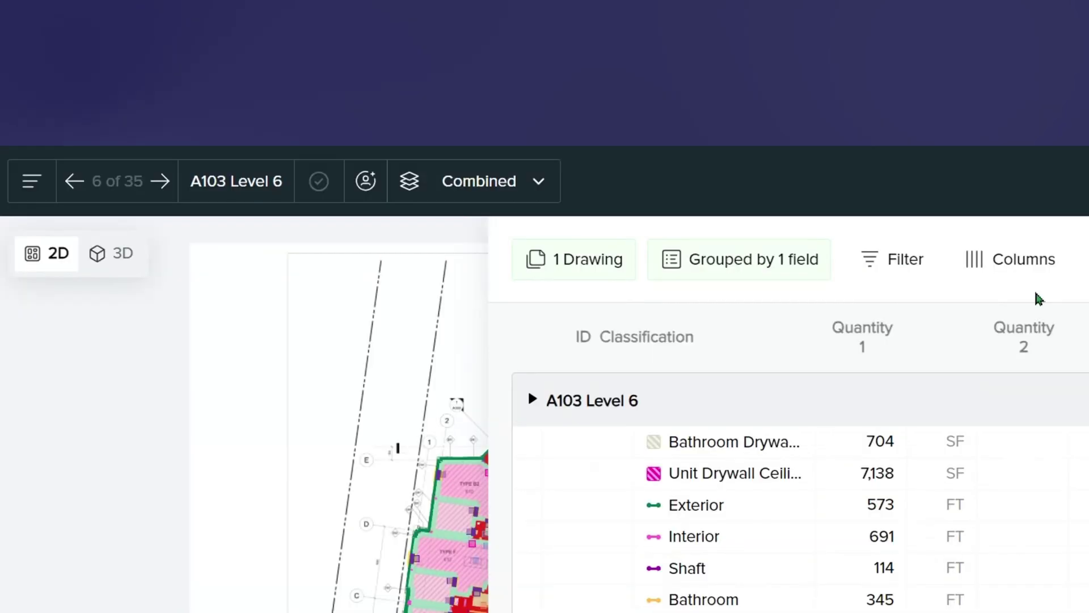
left_click(509, 196)
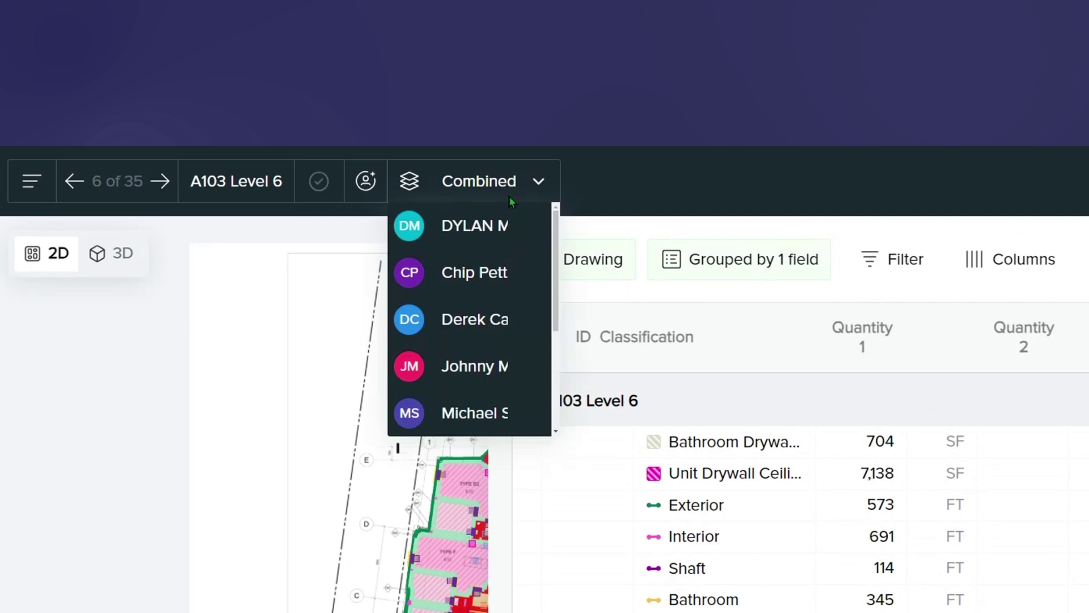
left_click(492, 235)
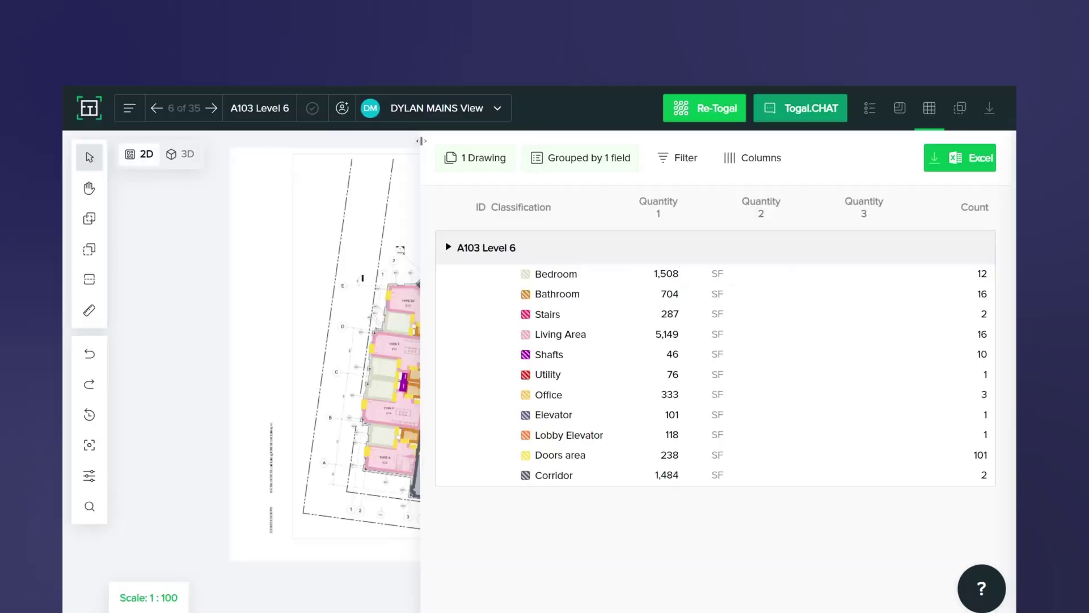
left_click_drag(373, 216, 159, 220)
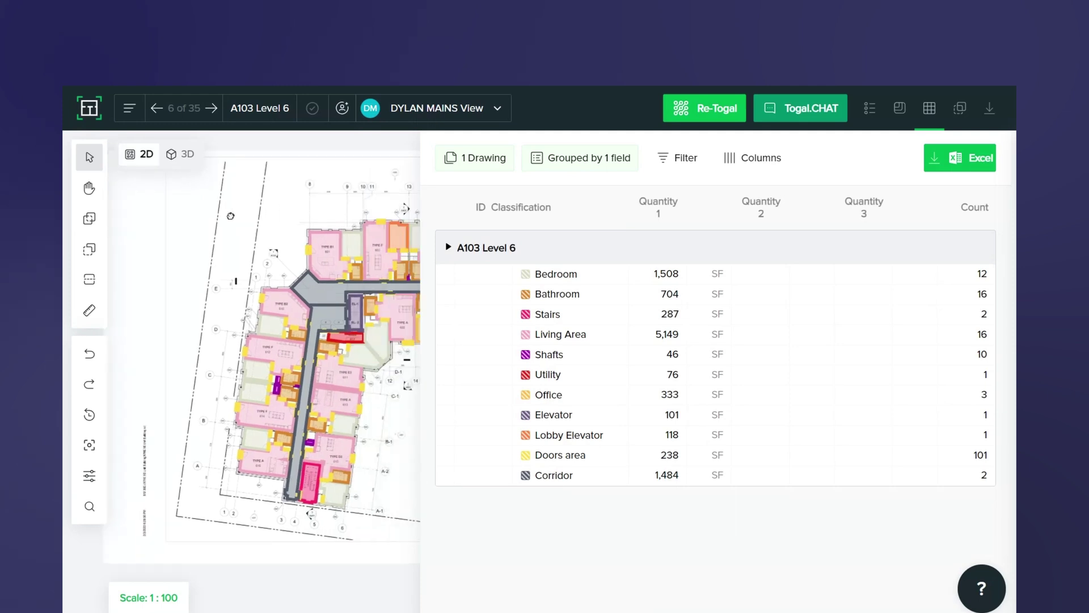
scroll(159, 220, "down", 1)
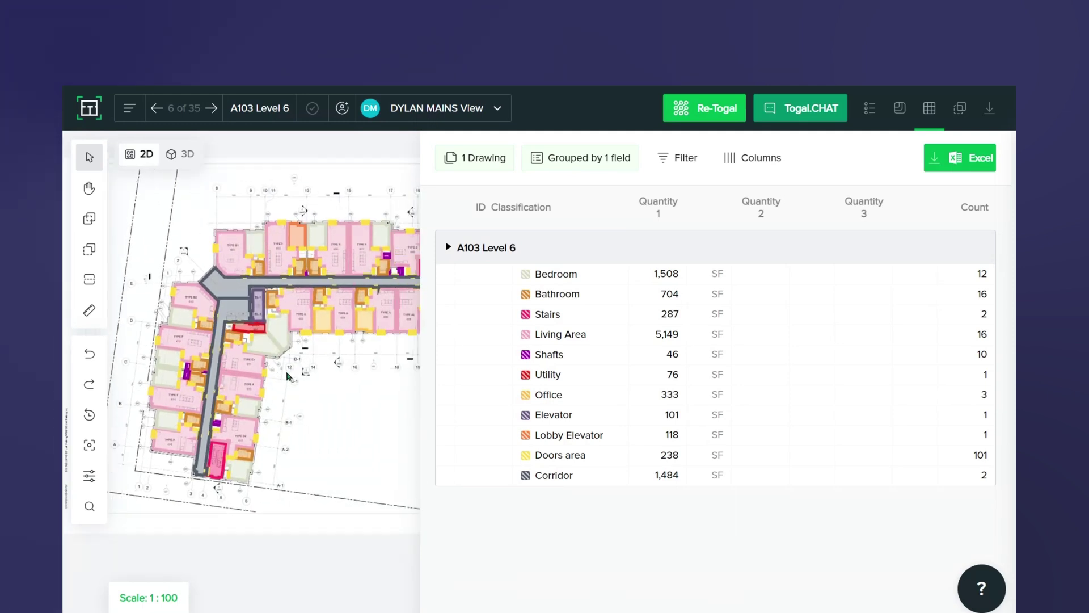
scroll(289, 374, "down", 1)
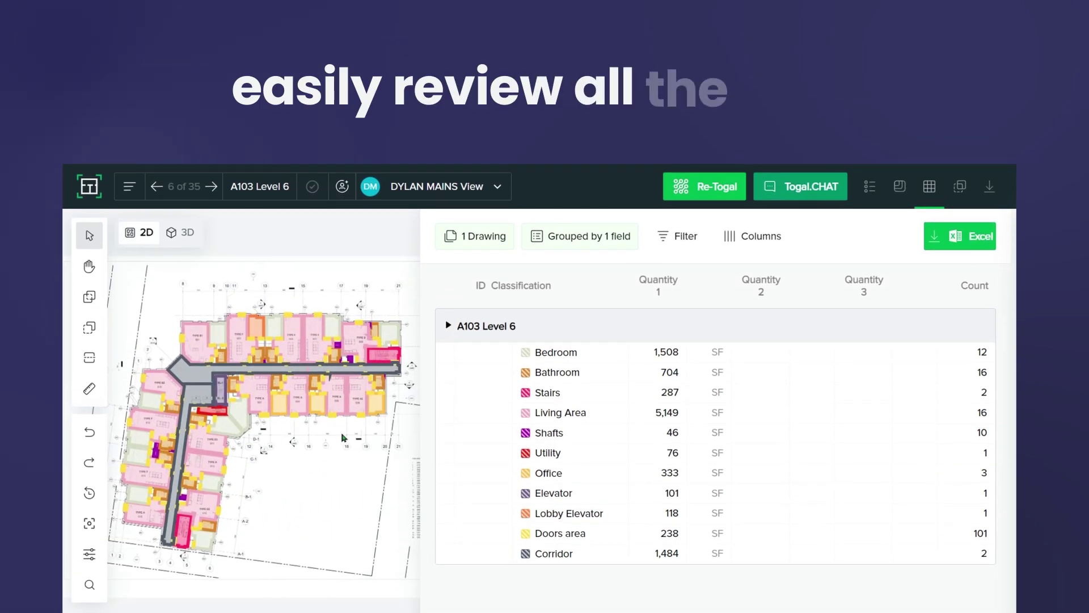
left_click(449, 187)
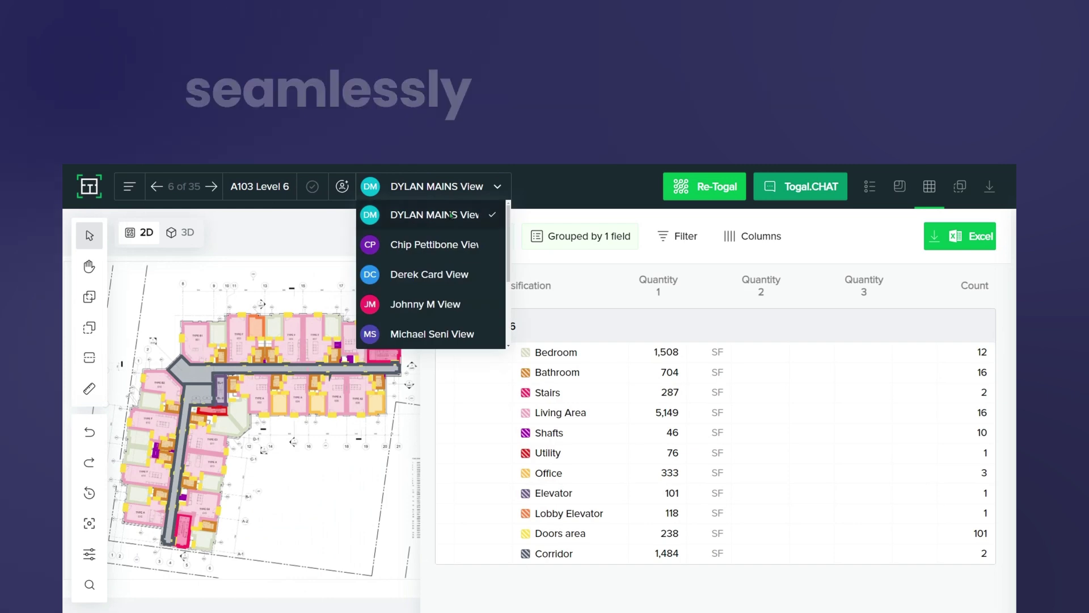
left_click(432, 241)
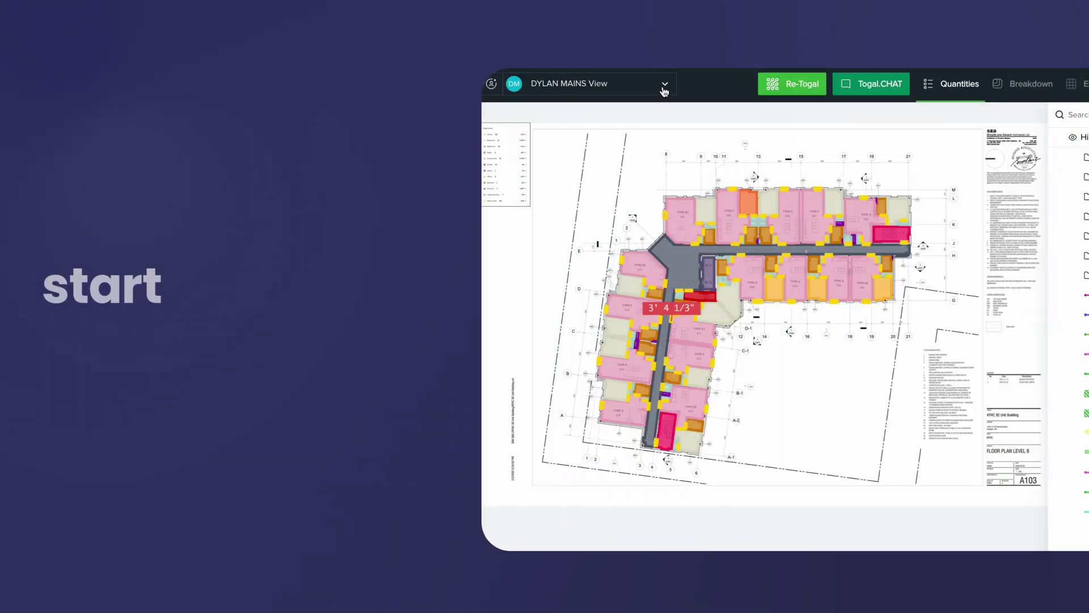
left_click(666, 87)
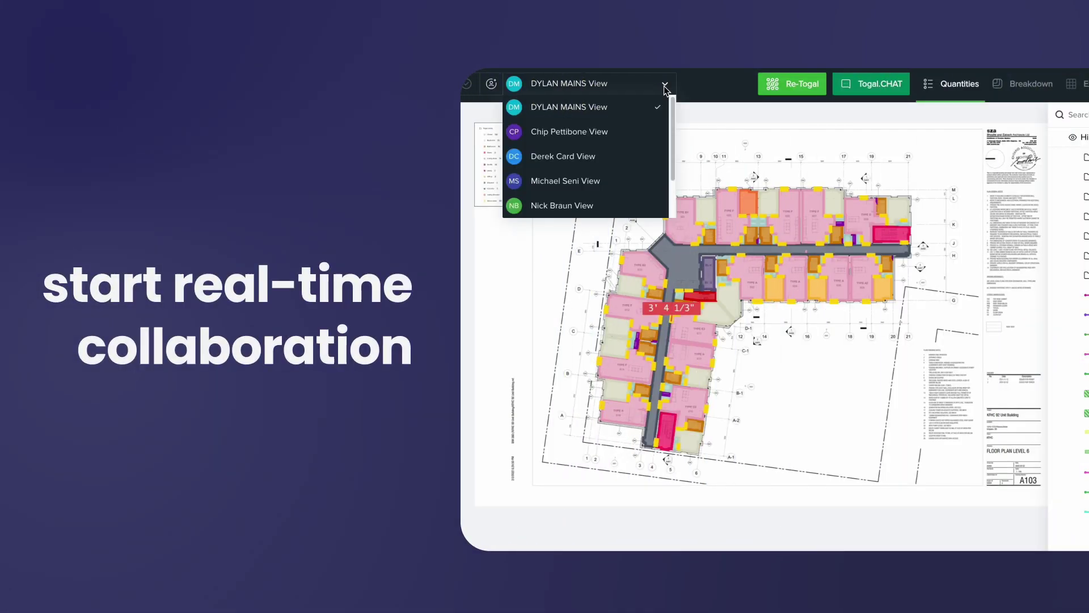
left_click(600, 183)
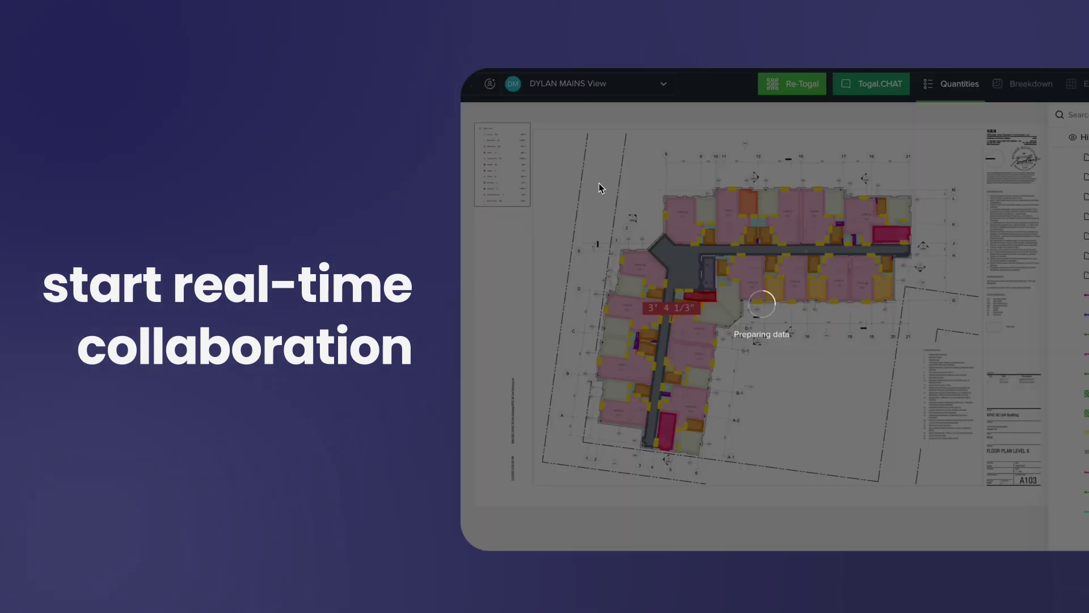